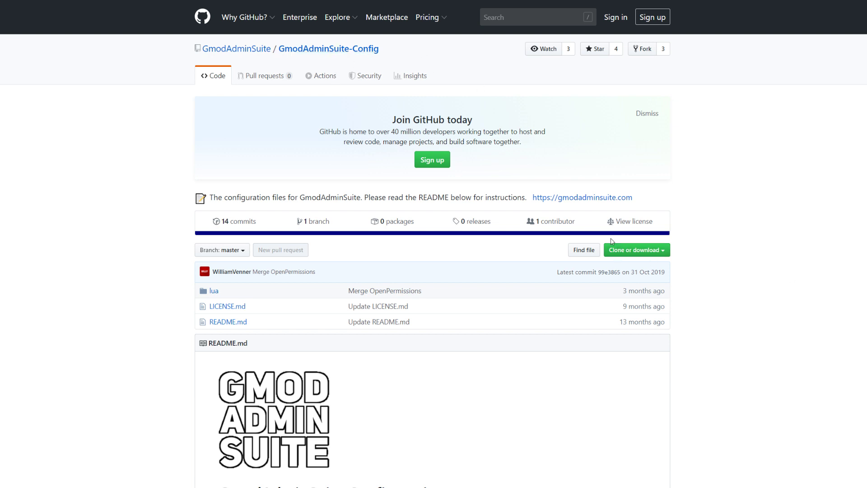
# Select the GmodAdminSuite-Config repository's HTTPS clone URL on GitHub for copying.
pyautogui.click(654, 252)
pyautogui.click(629, 299)
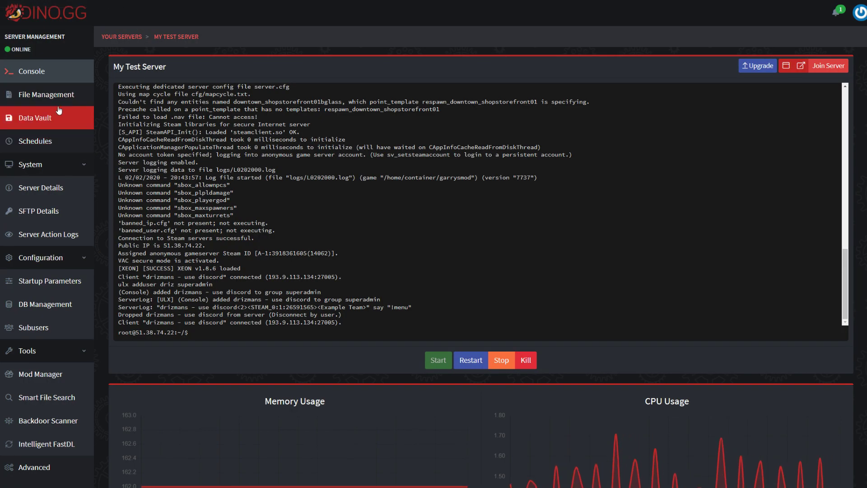
# Browse File Management to garrysmod/addons and bring up the Git actions list.
pyautogui.click(46, 94)
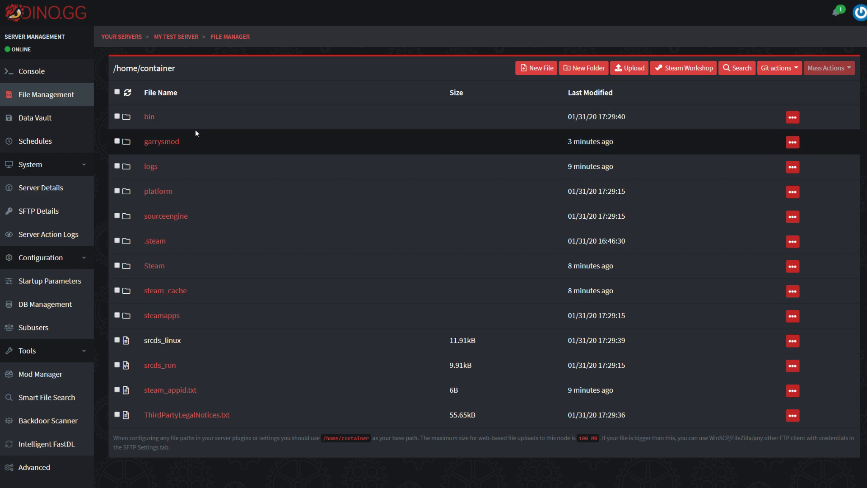
pyautogui.click(163, 141)
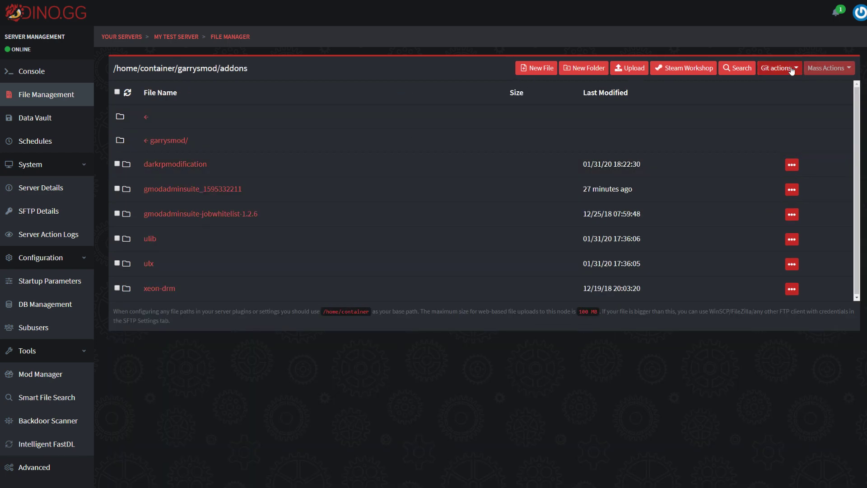
pyautogui.click(786, 68)
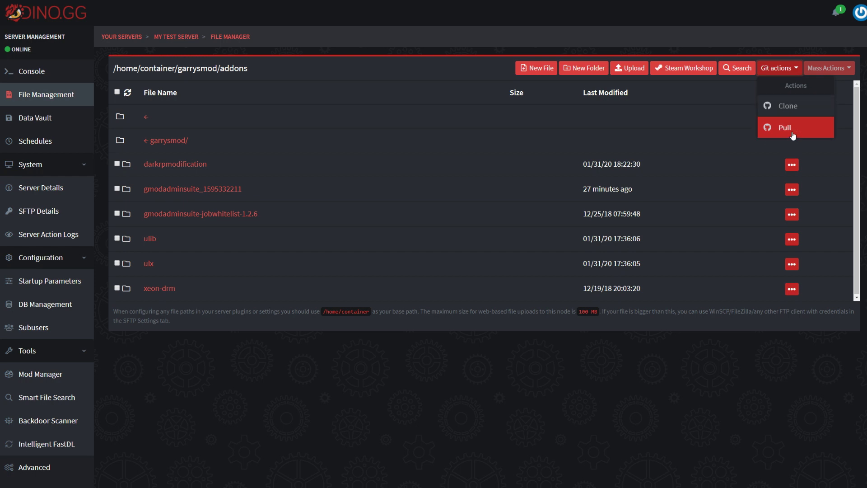
# Start a Git Clone into addons with the pasted GmodAdminSuite-Config repository URL.
pyautogui.click(789, 109)
pyautogui.click(351, 268)
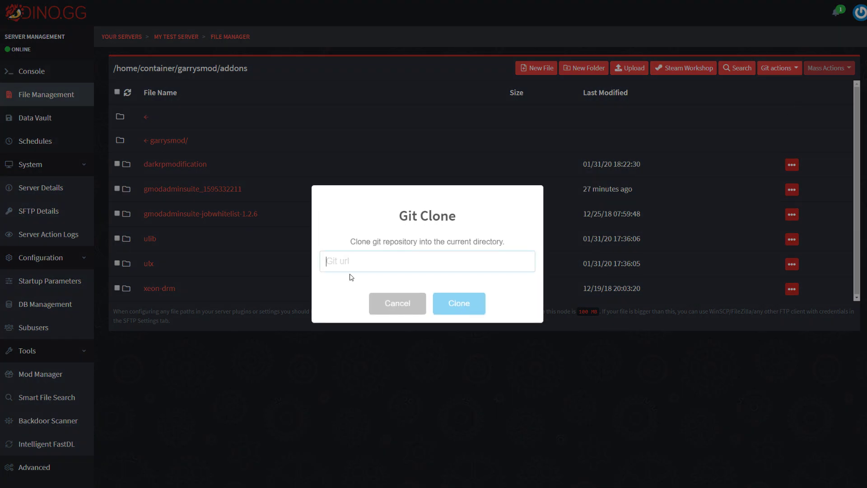
pyautogui.hotkey('ctrl', 'v')
pyautogui.moveTo(532, 261); pyautogui.dragTo(300, 261)
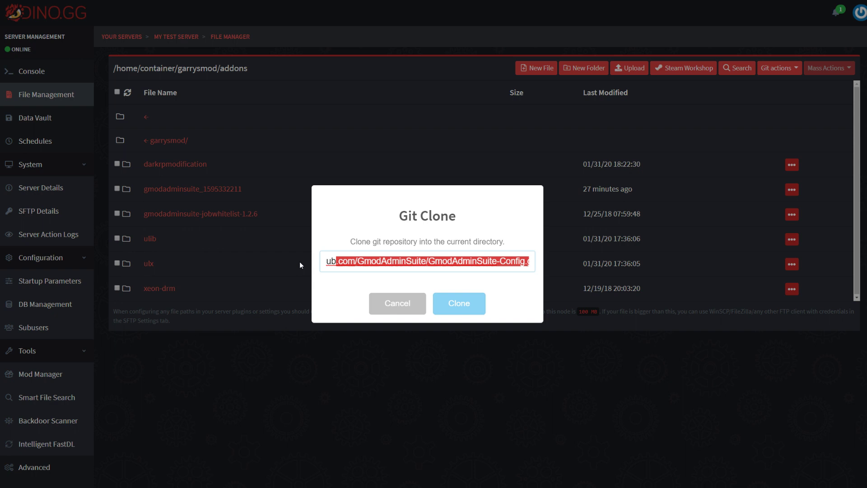
pyautogui.click(472, 304)
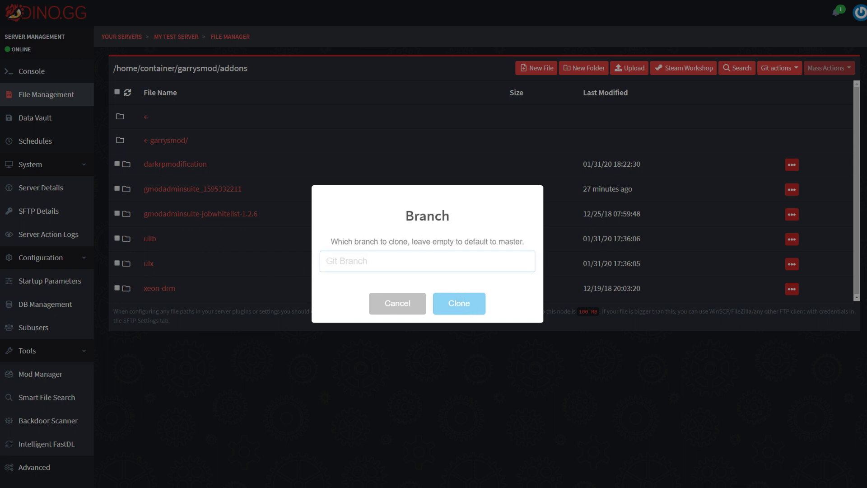
# Check the repository's branches on GitHub, then clone the master branch.
pyautogui.click(230, 8)
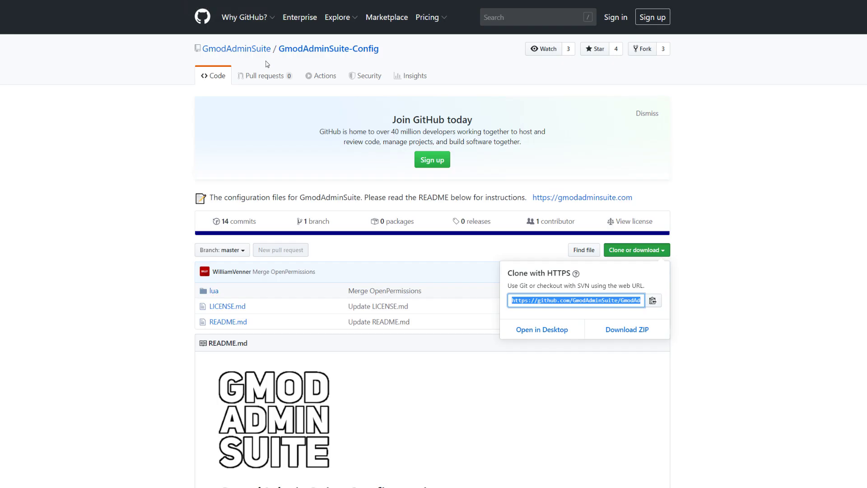
pyautogui.click(234, 256)
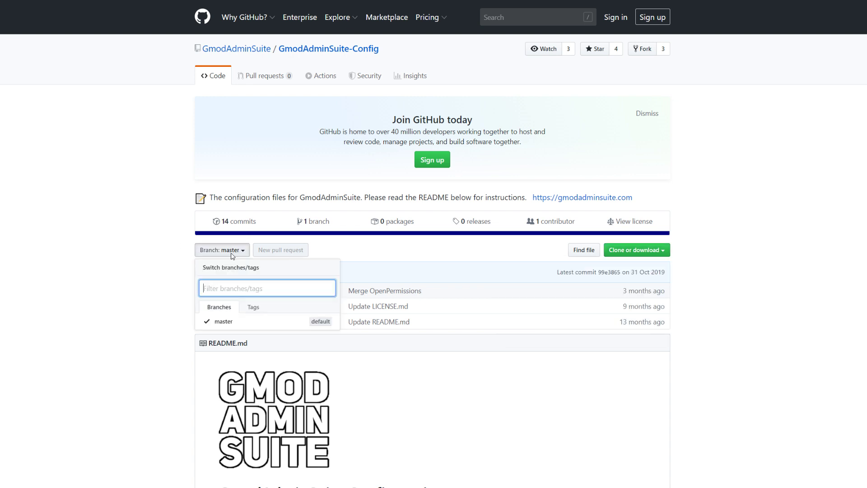
pyautogui.click(129, 119)
pyautogui.hotkey('ctrl', 'Tab')
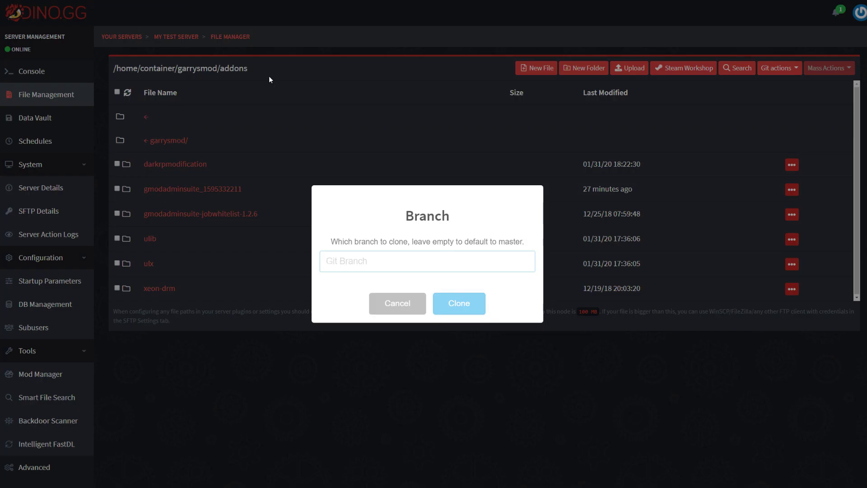
pyautogui.write('master')
pyautogui.doubleClick(383, 259)
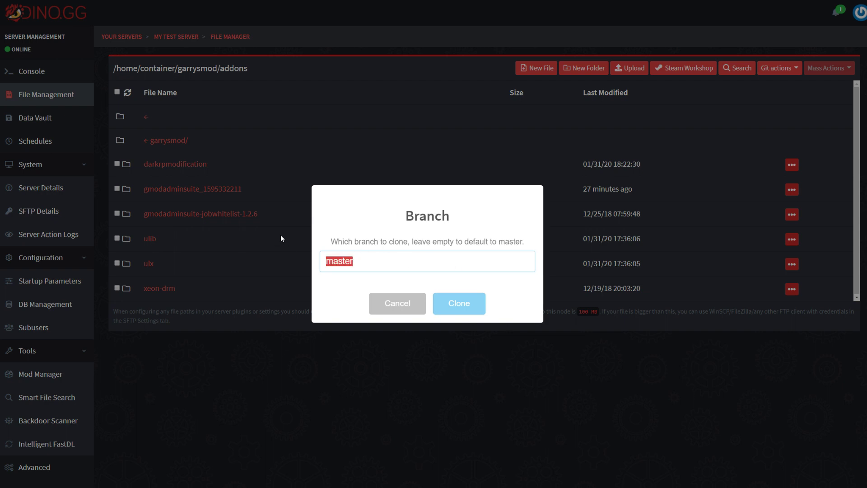
pyautogui.click(449, 302)
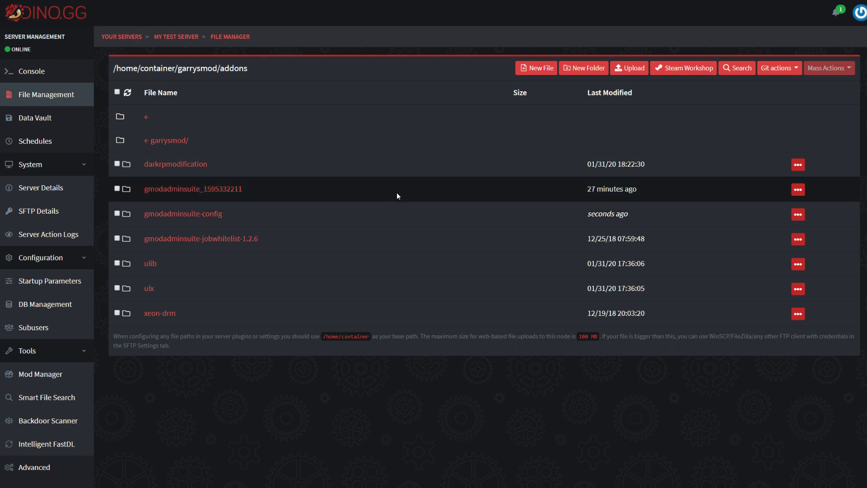
# Inspect gmodadminsuite-config/lua, then return to /home/container and the server Console.
pyautogui.click(191, 214)
pyautogui.click(310, 200)
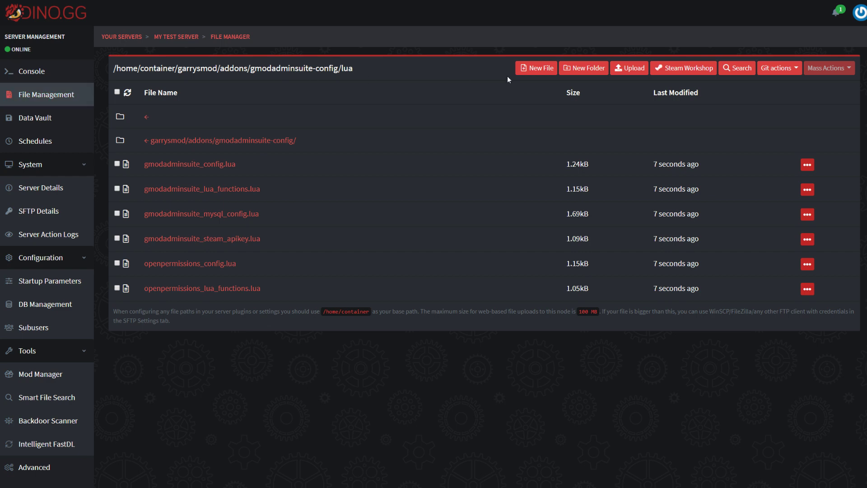
pyautogui.click(147, 121)
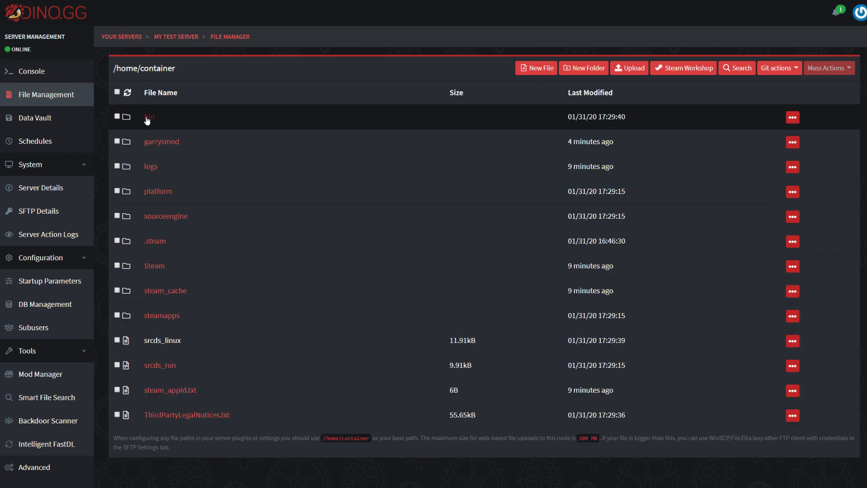
pyautogui.click(55, 72)
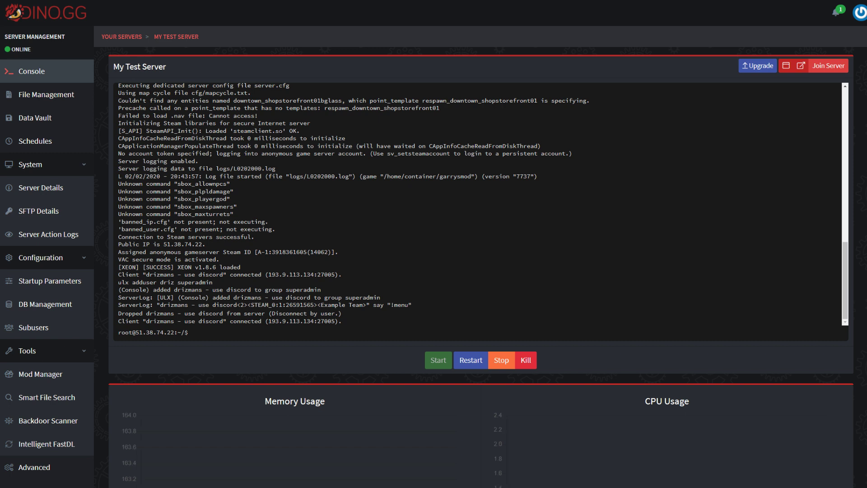